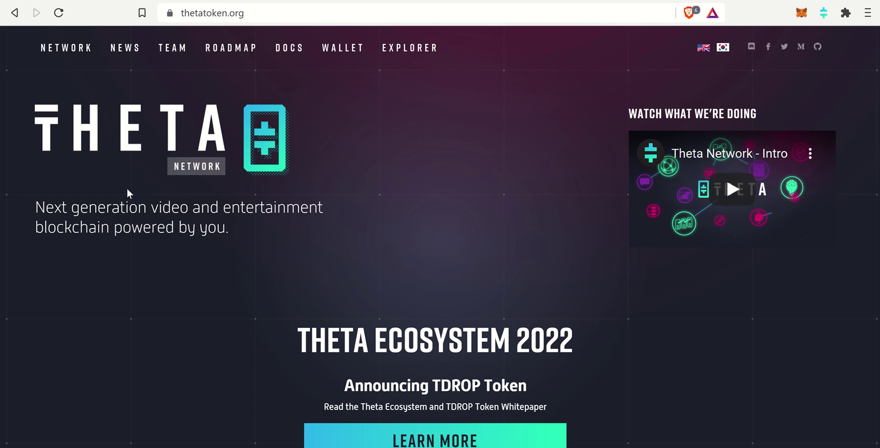
Scroll through the Theta Medium article on Ethereum RPC and MetaMask compatibility.
scroll(127, 187, "down", 4)
scroll(128, 191, "up", 4)
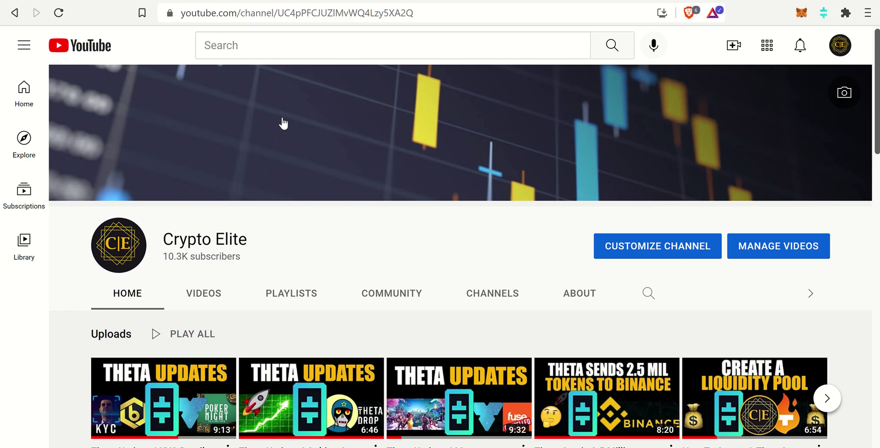
scroll(290, 140, "down", 3)
scroll(290, 142, "down", 2)
scroll(285, 142, "up", 5)
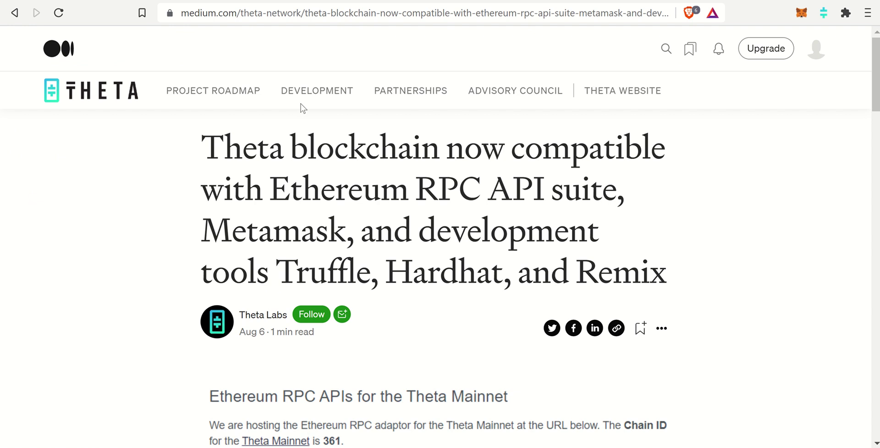
scroll(325, 135, "down", 5)
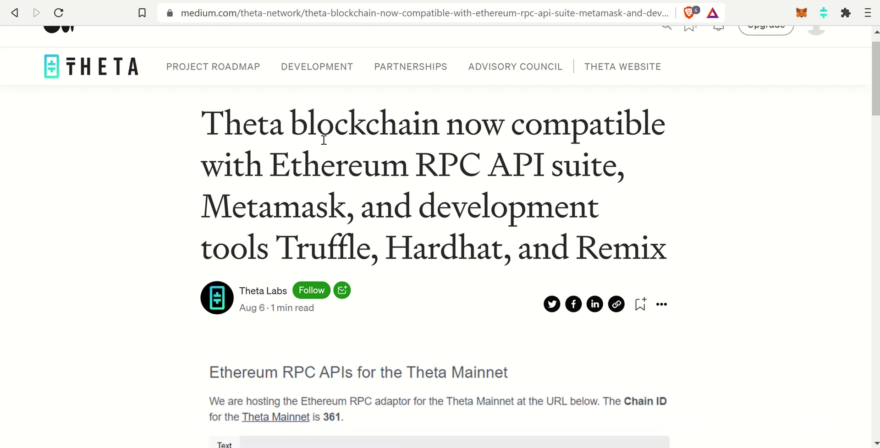
scroll(325, 145, "up", 5)
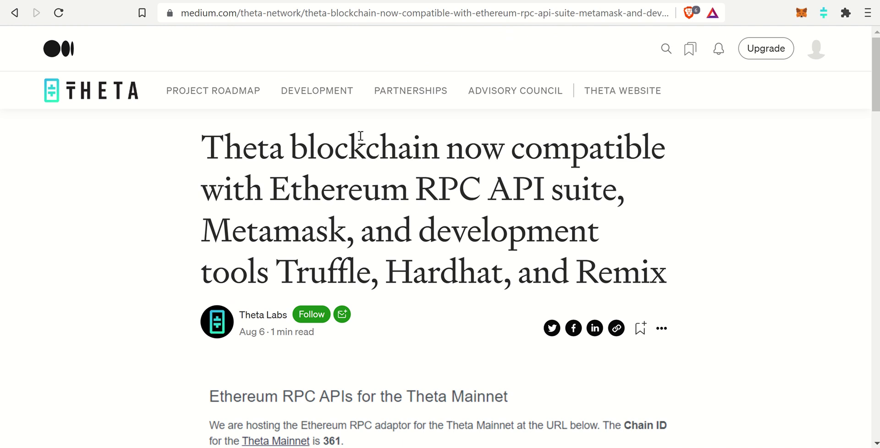
scroll(366, 139, "down", 1)
scroll(348, 140, "down", 1)
scroll(326, 151, "down", 3)
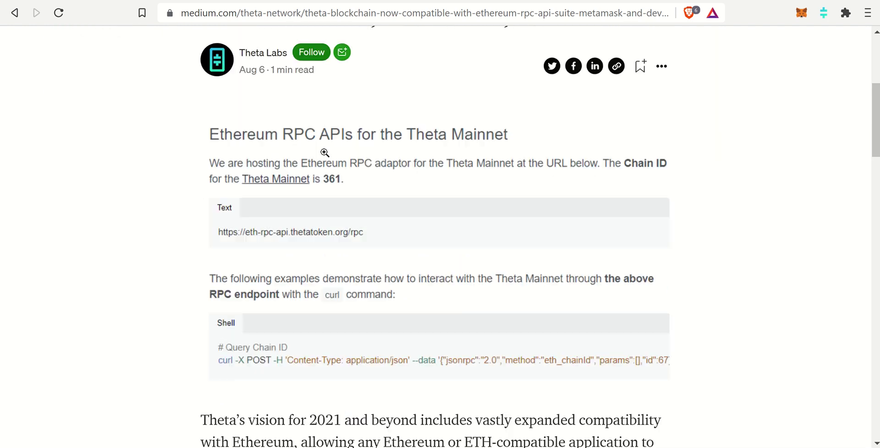
scroll(324, 155, "up", 5)
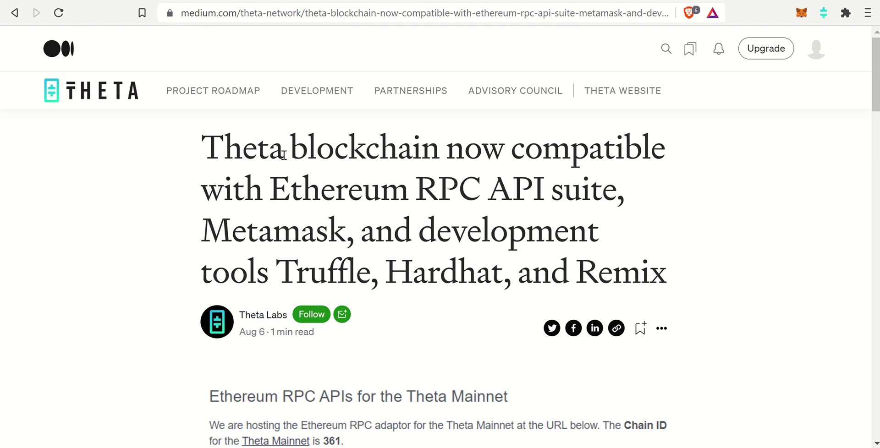
scroll(266, 133, "down", 1)
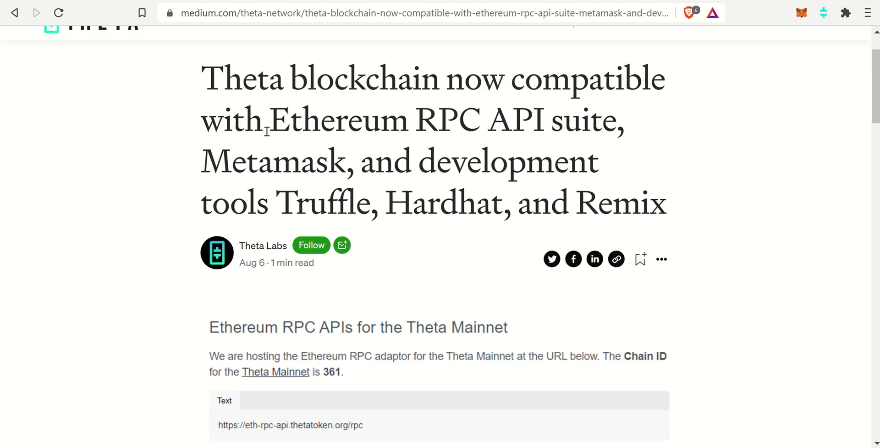
scroll(267, 133, "down", 4)
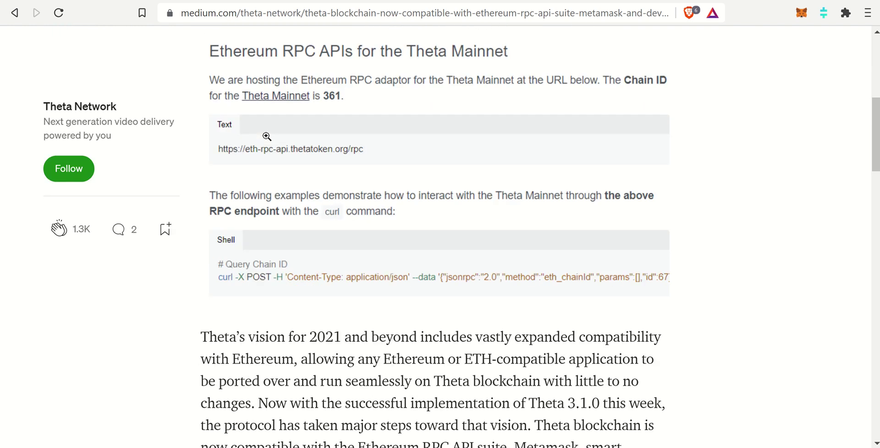
scroll(267, 136, "up", 3)
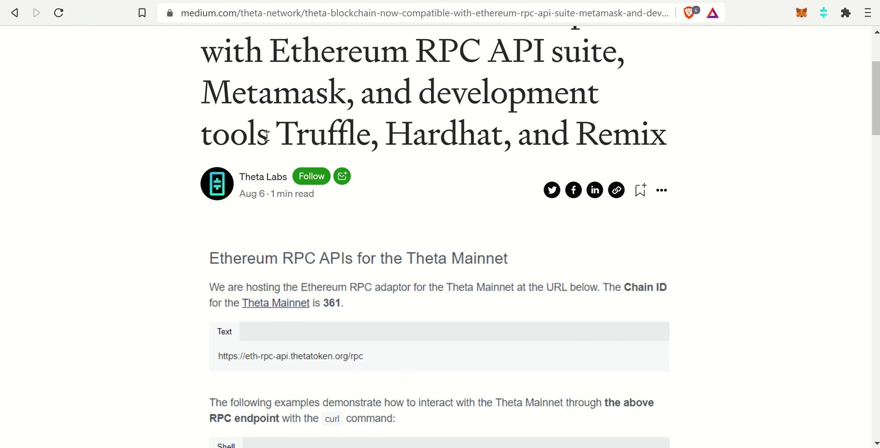
scroll(297, 150, "down", 4)
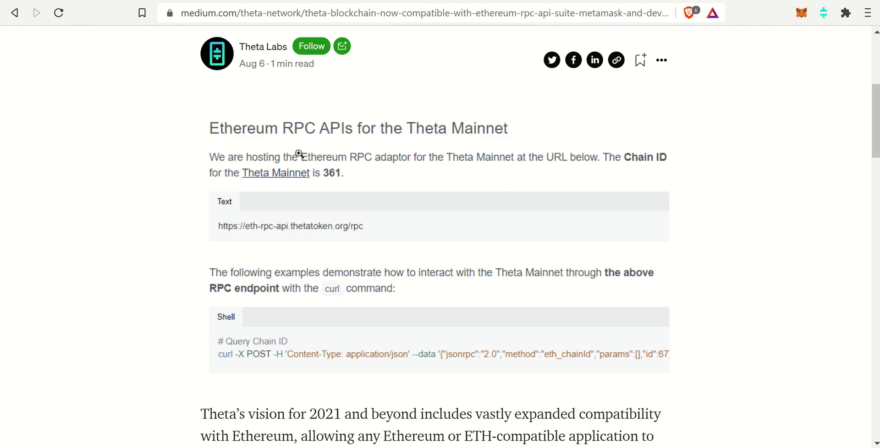
scroll(300, 156, "down", 3)
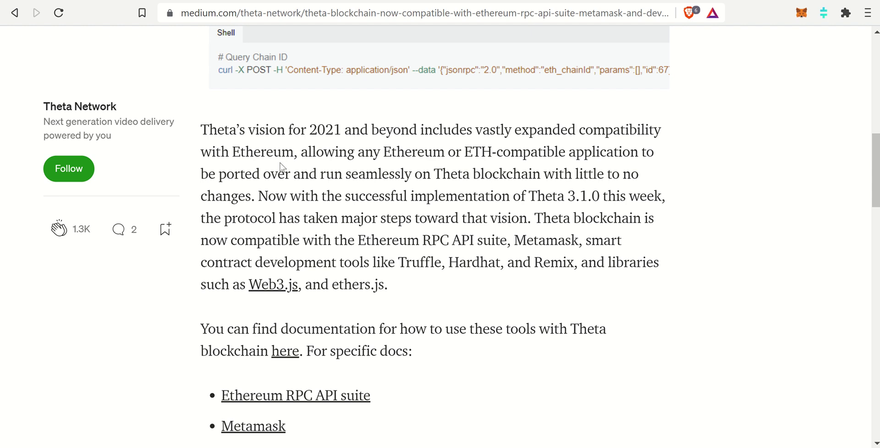
scroll(279, 164, "down", 2)
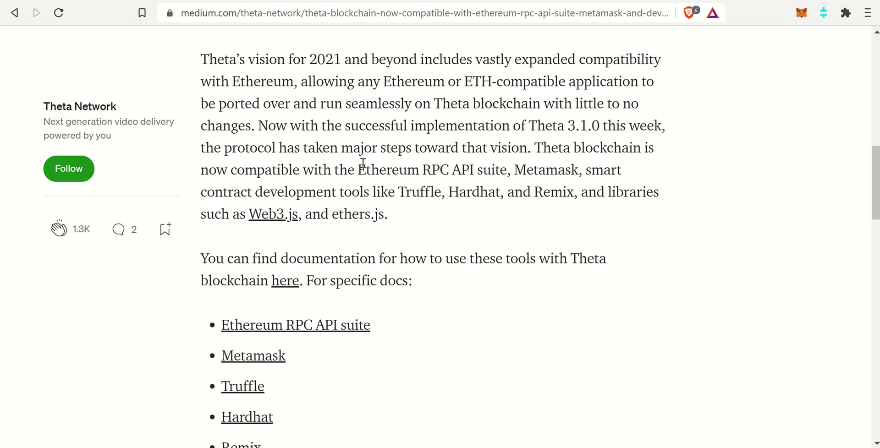
scroll(359, 165, "down", 2)
scroll(367, 158, "up", 2)
scroll(367, 158, "up", 1)
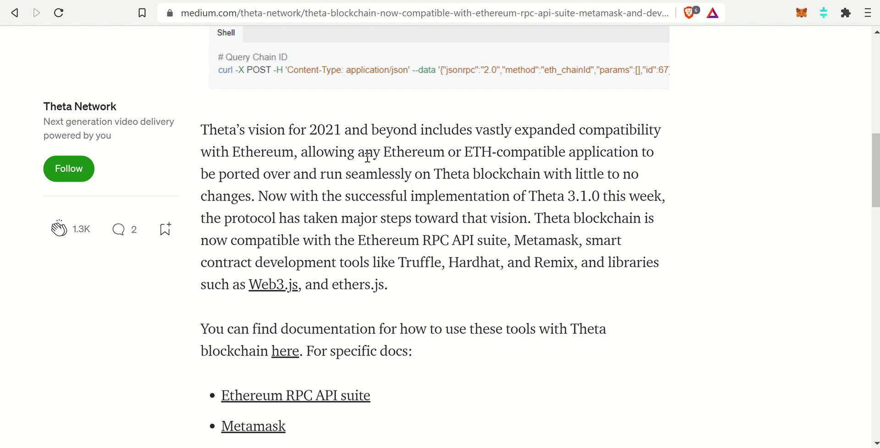
scroll(382, 163, "down", 2)
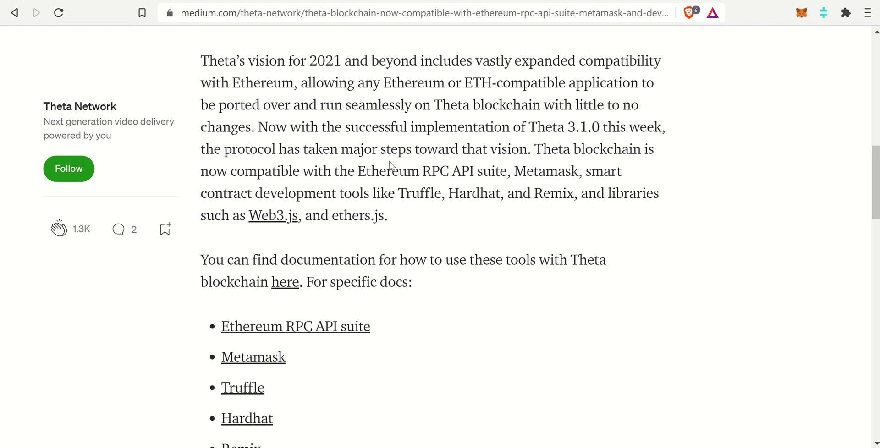
scroll(390, 165, "down", 2)
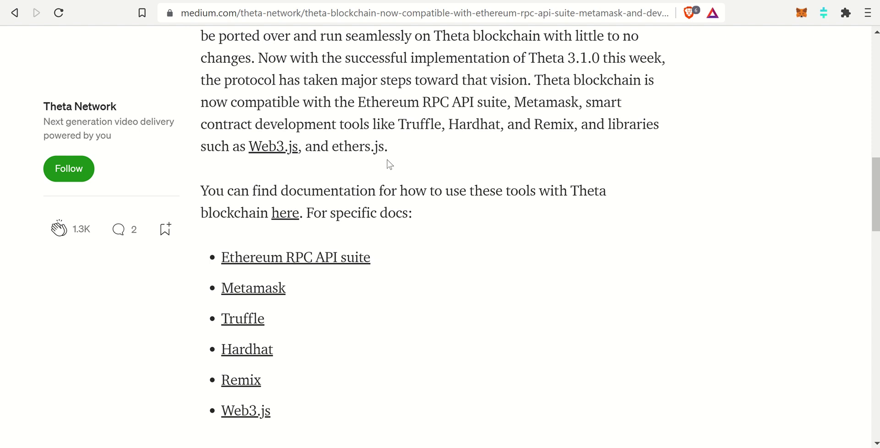
scroll(410, 156, "down", 4)
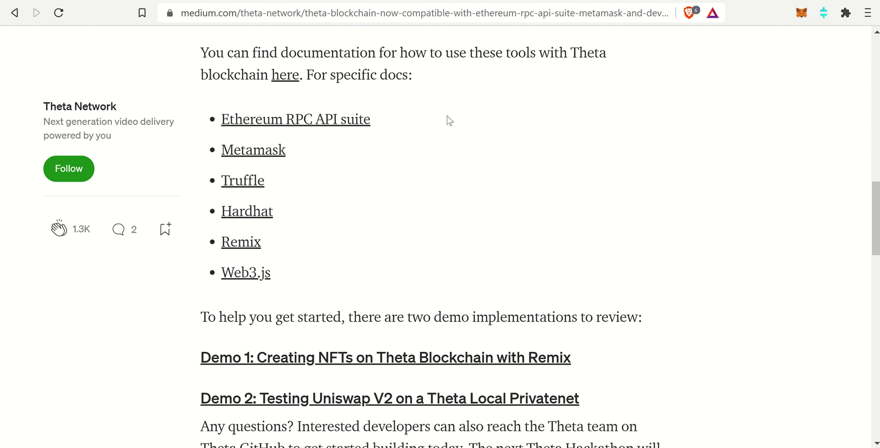
Open the Theta Docs Metamask guide and scroll to the Theta Mainnet network settings.
left_click(271, 151)
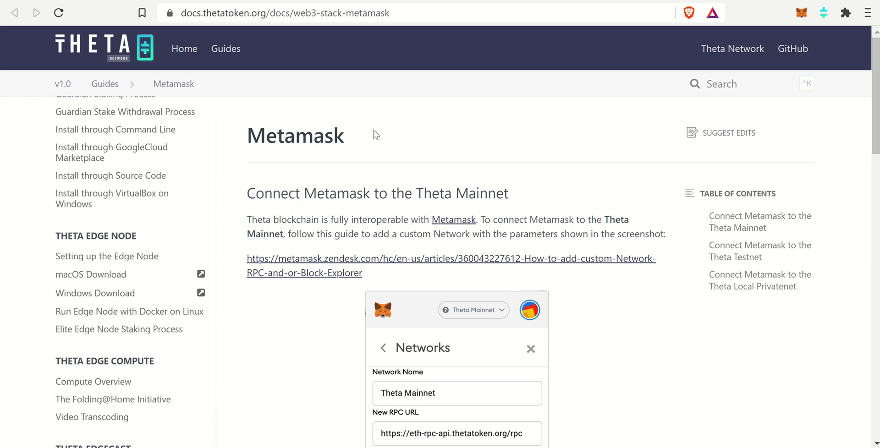
scroll(395, 140, "down", 2)
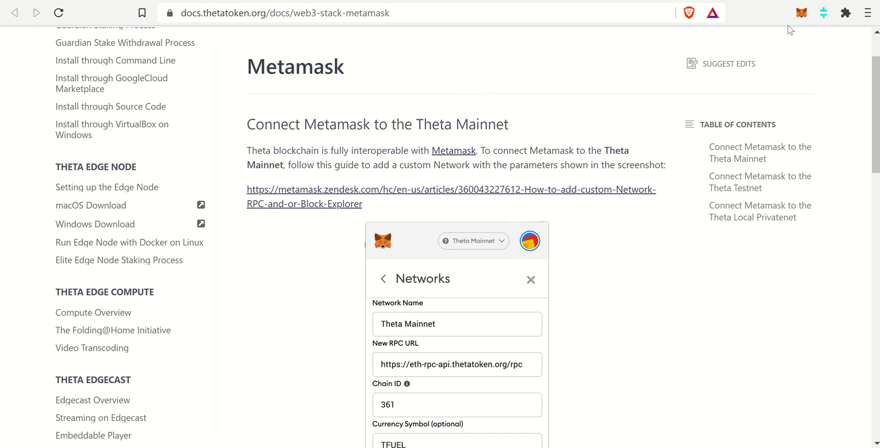
Open the MetaMask wallet in its own full-page browser tab via Expand view.
left_click(802, 13)
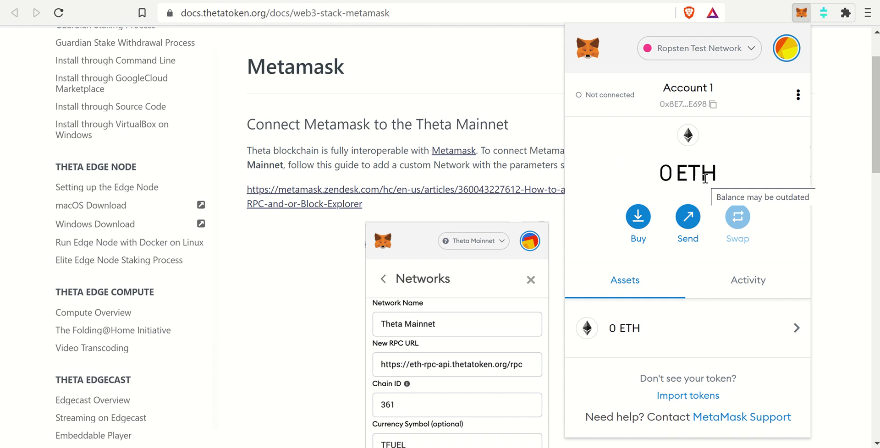
left_click(797, 98)
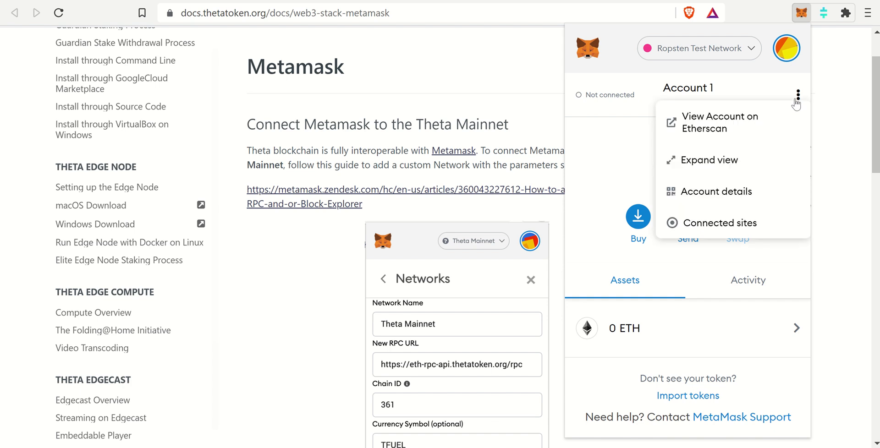
left_click(729, 169)
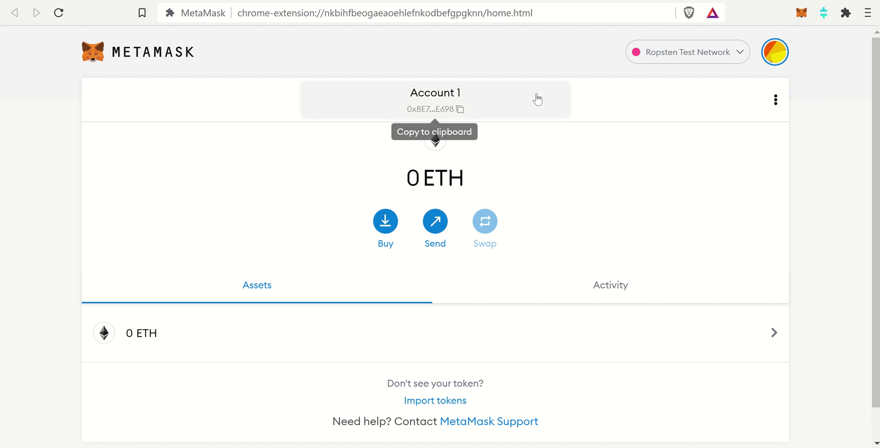
Check the network parameters in the Theta docs, then show MetaMask's network list.
left_click(426, 3)
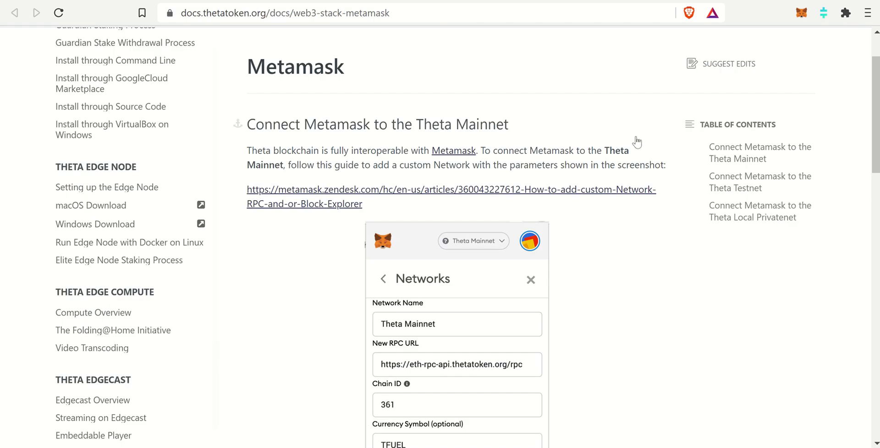
scroll(637, 141, "down", 7)
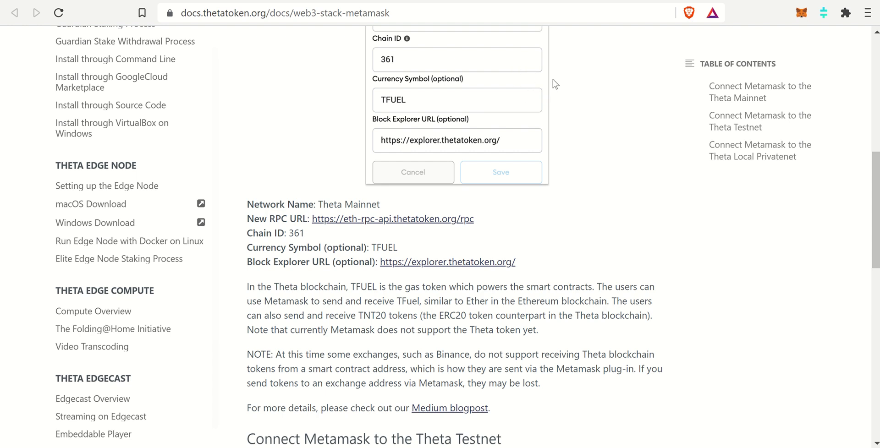
left_click(545, 2)
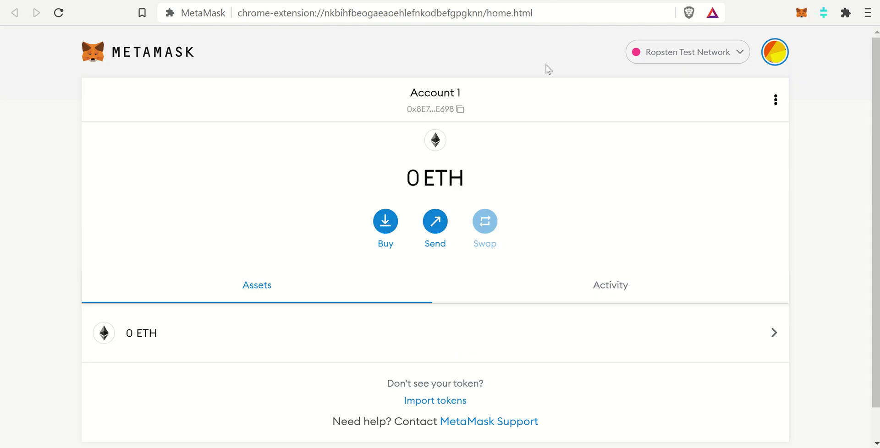
scroll(550, 76, "down", 1)
scroll(582, 75, "up", 1)
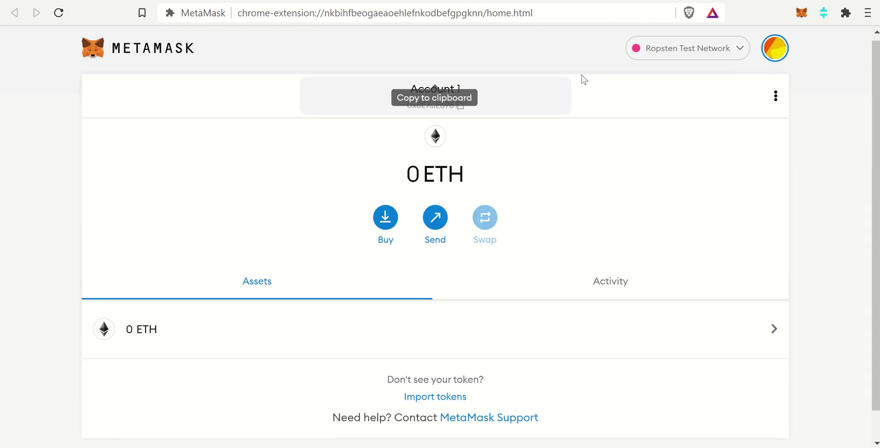
left_click(656, 55)
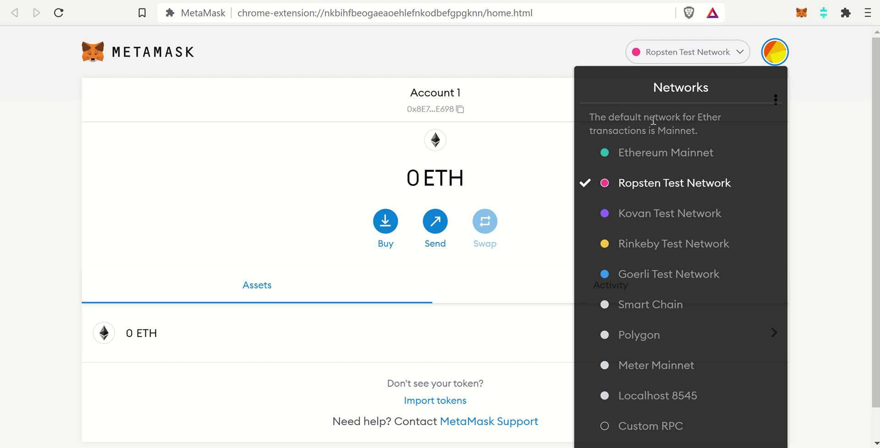
Start a new custom network and paste 'Theta Mainnet' from the docs as its name.
left_click(664, 428)
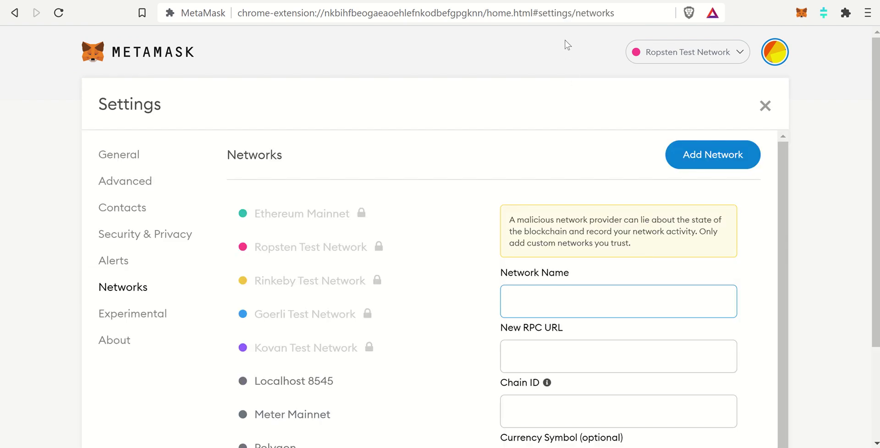
scroll(557, 42, "down", 3)
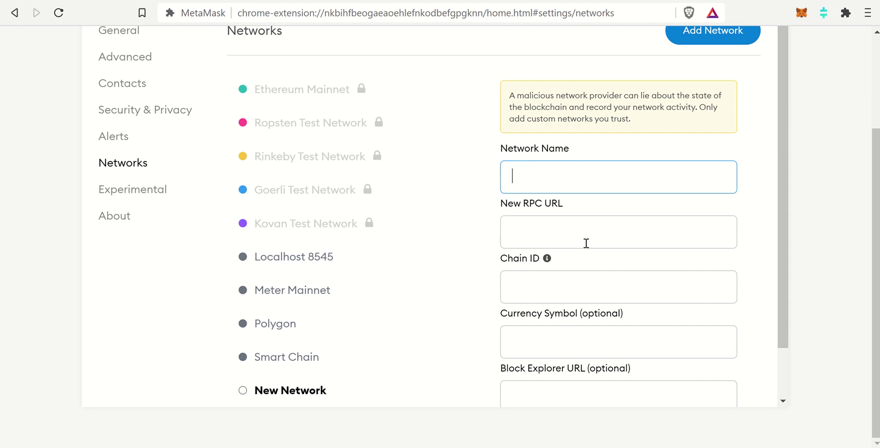
scroll(585, 252, "down", 1)
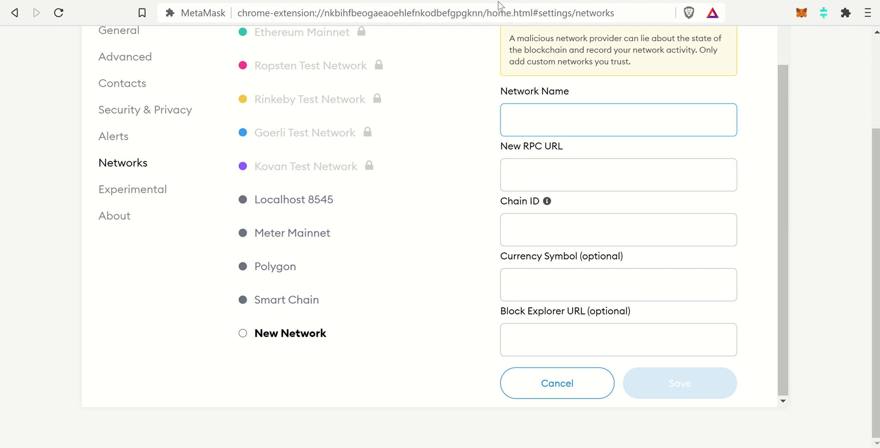
key("ctrl+Tab")
scroll(620, 138, "up", 3)
scroll(621, 127, "up", 4)
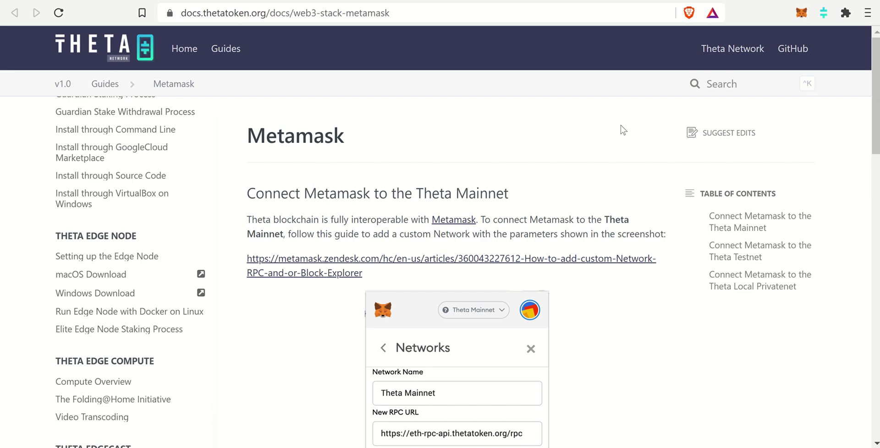
scroll(621, 128, "down", 9)
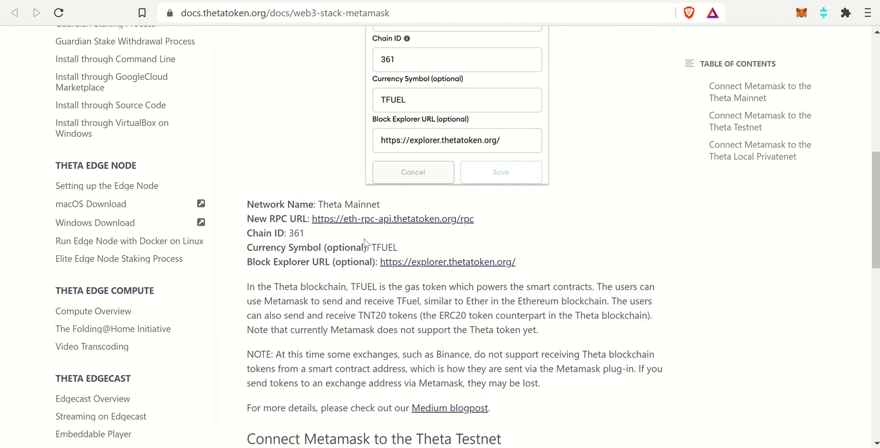
left_click_drag(381, 204, 319, 205)
key("ctrl+c")
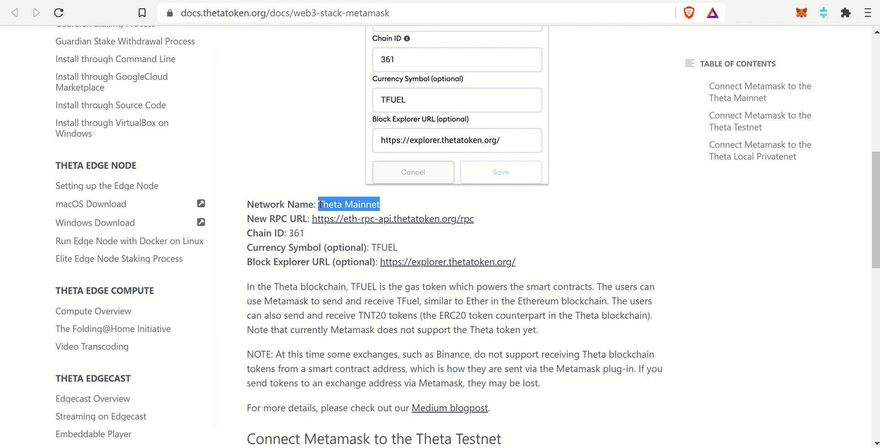
key("ctrl+Tab")
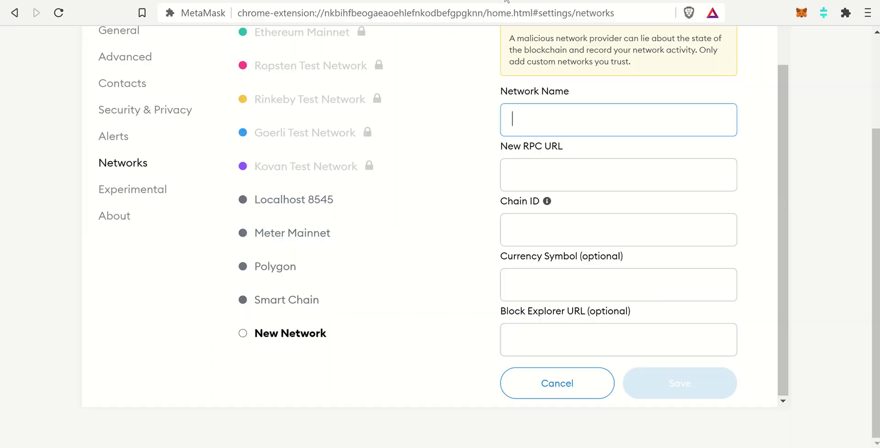
key("ctrl+v")
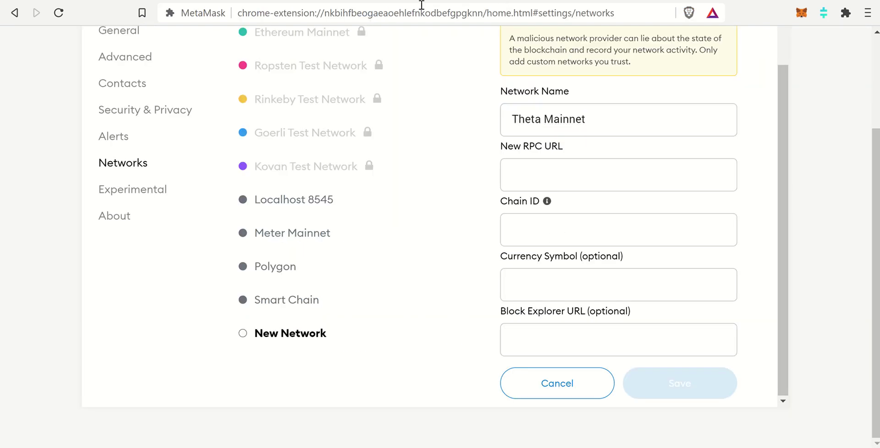
key("ctrl+Tab")
left_click(454, 219)
left_click_drag(473, 219, 313, 219)
key("ctrl+c")
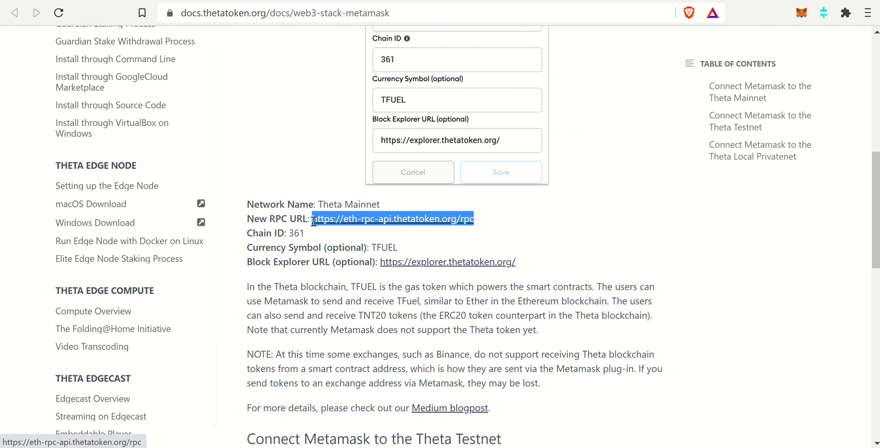
left_click(590, 183)
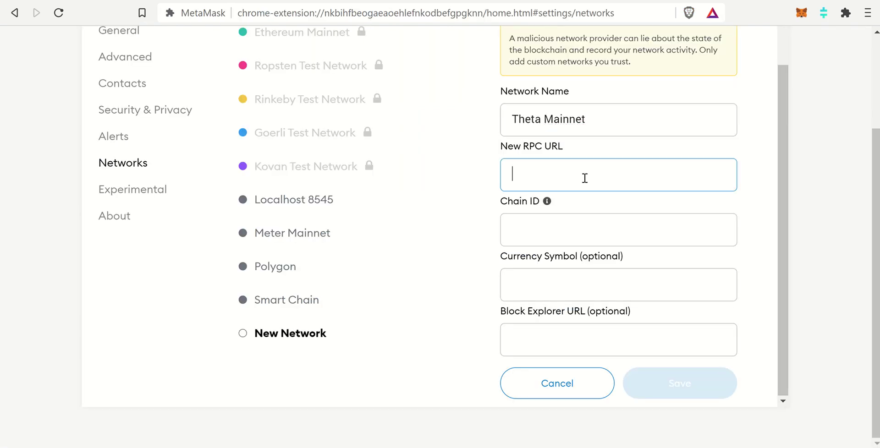
key("ctrl+v")
Select chain ID 361 in the docs and place the cursor in the Chain ID field.
left_click(446, 4)
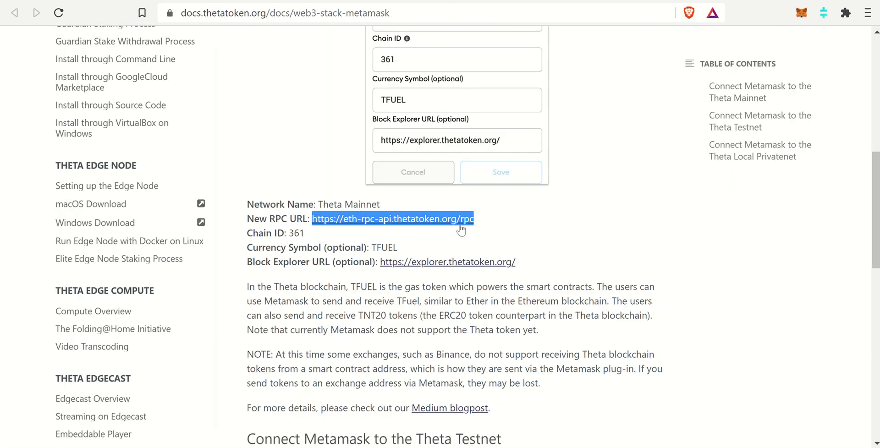
left_click(295, 232)
left_click_drag(305, 233, 289, 233)
key("ctrl+c")
key("ctrl+Tab")
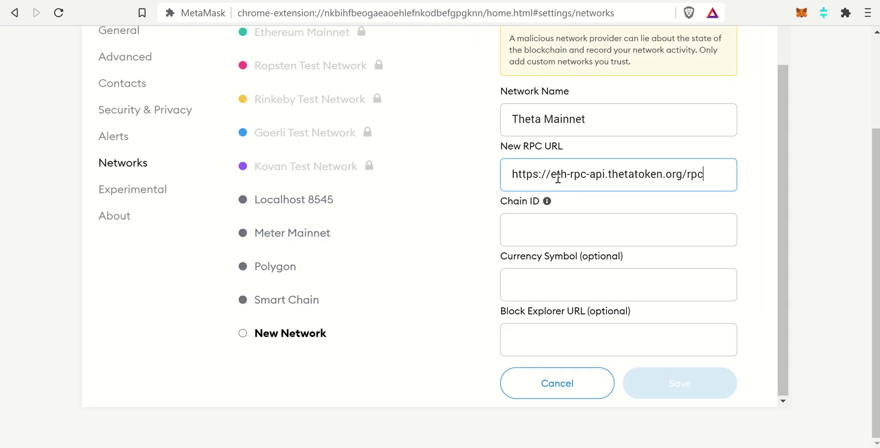
left_click(544, 236)
Enter 361 as the network's Chain ID.
type("v")
key("BackSpace")
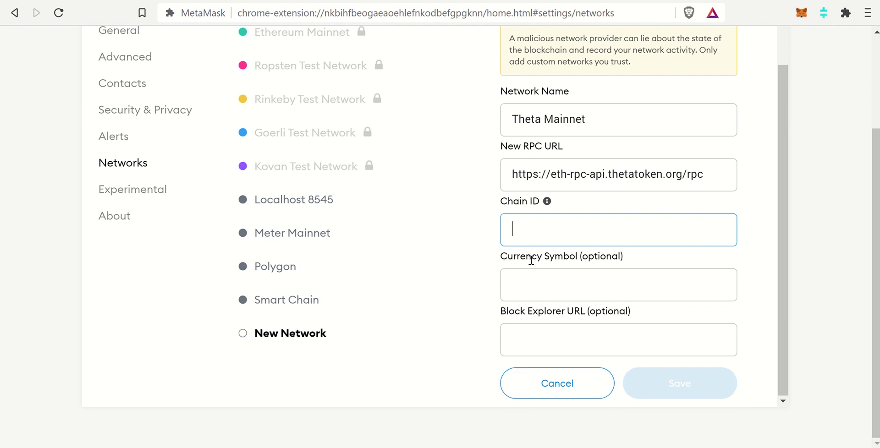
key("ctrl+v")
Copy TFUEL from the docs into the Currency Symbol field.
left_click(536, 279)
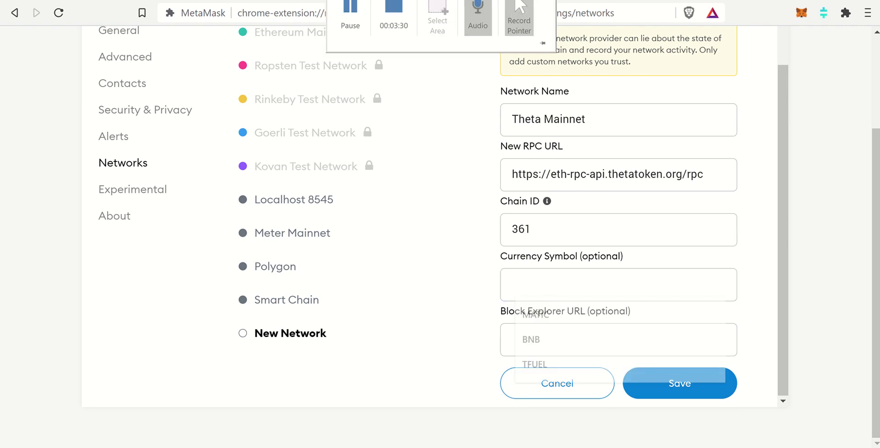
key("ctrl+Tab")
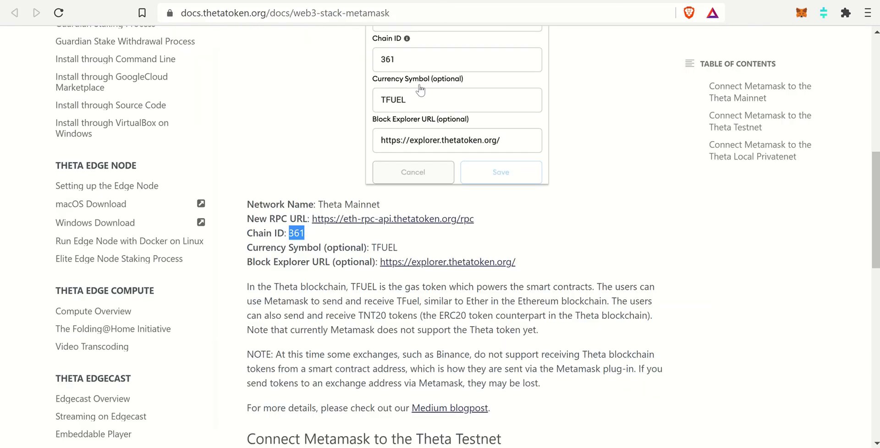
double_click(387, 246)
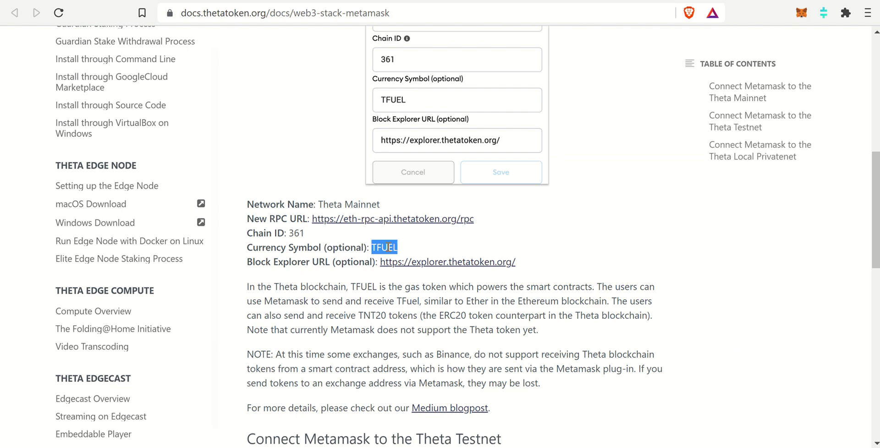
key("ctrl+c")
key("ctrl+shift+Tab")
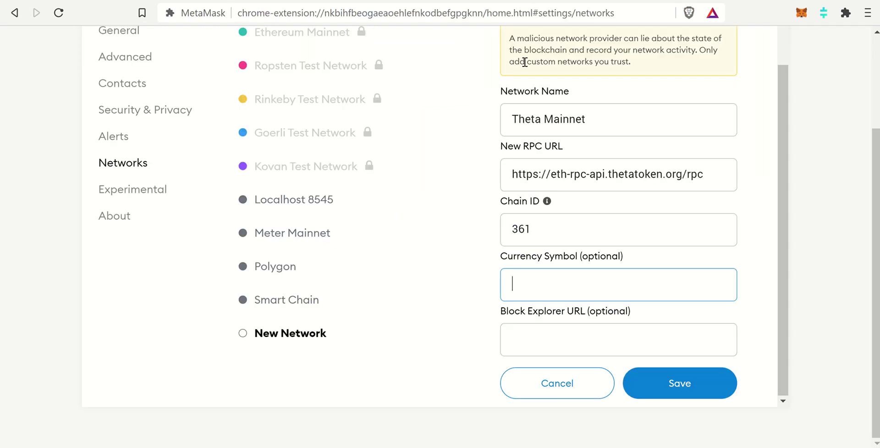
key("ctrl+v")
left_click(540, 339)
key("ctrl+Tab")
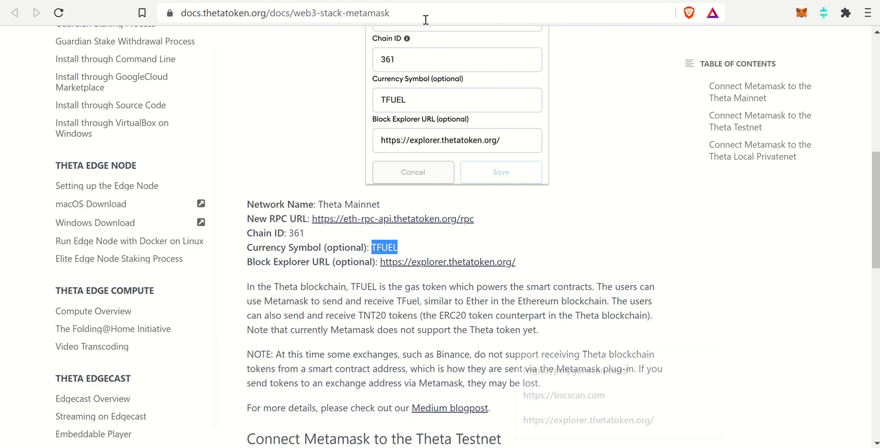
left_click_drag(515, 262, 380, 266)
key("ctrl+c")
key("ctrl+shift+Tab")
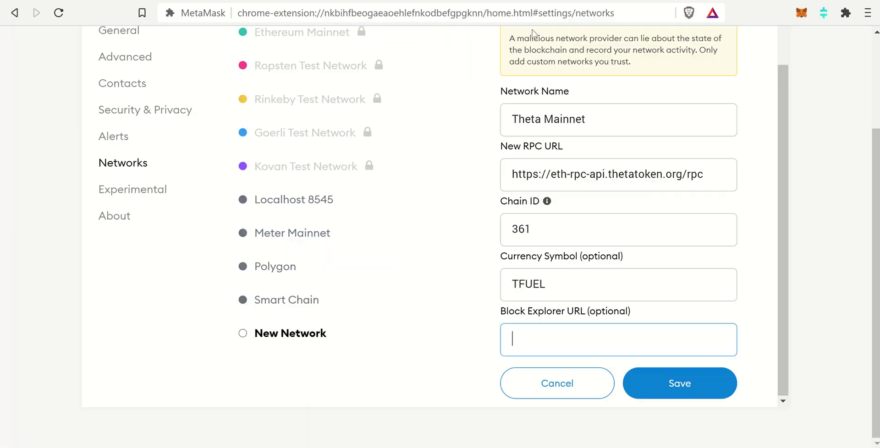
key("ctrl+v")
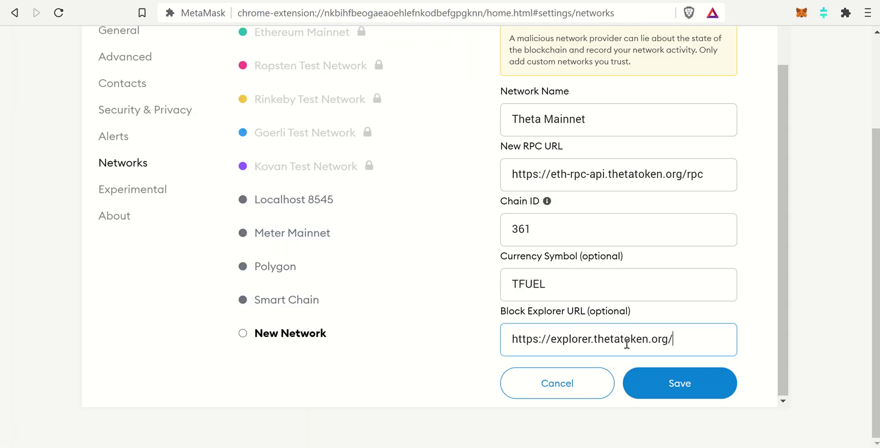
left_click(669, 384)
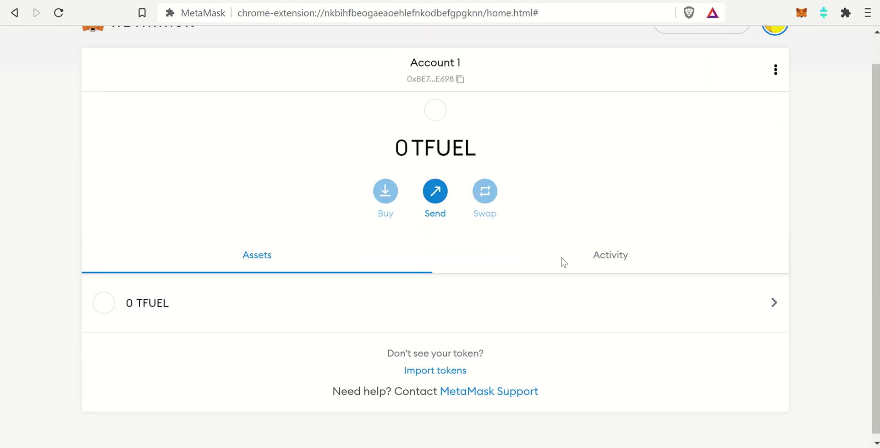
Check the 0 TFUEL balance on Theta Mainnet, then switch to the Meter Passport article.
scroll(561, 255, "up", 1)
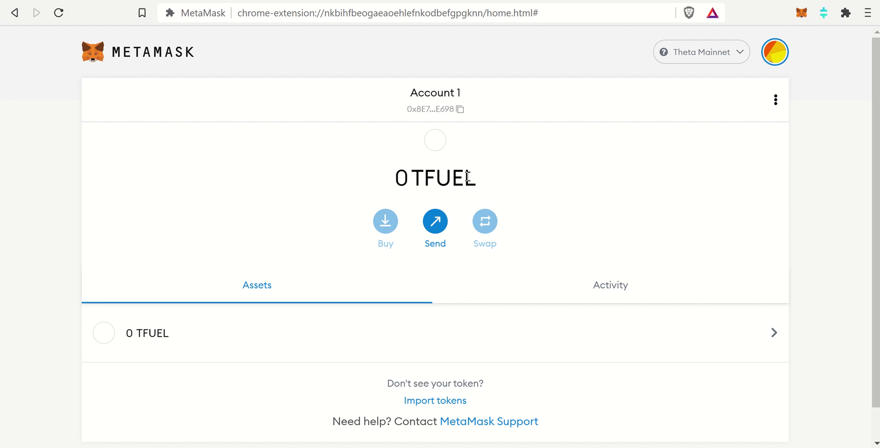
key("ctrl+Tab")
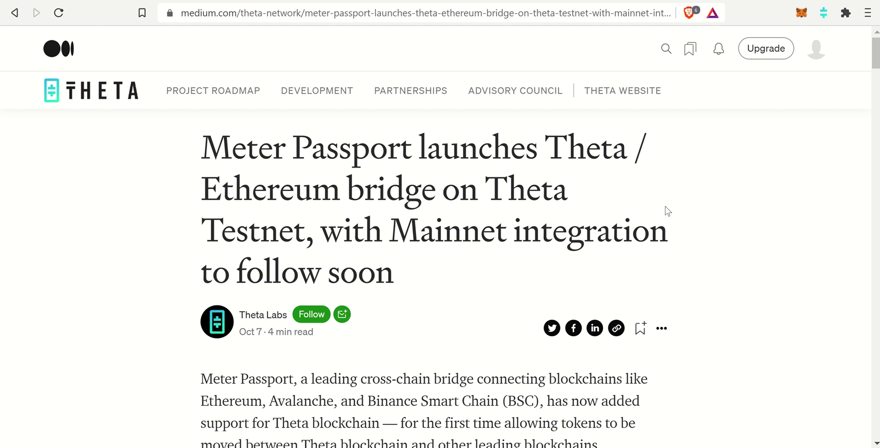
Read the Meter Passport bridge article to the end, then return to the MetaMask wallet.
scroll(662, 229, "down", 2)
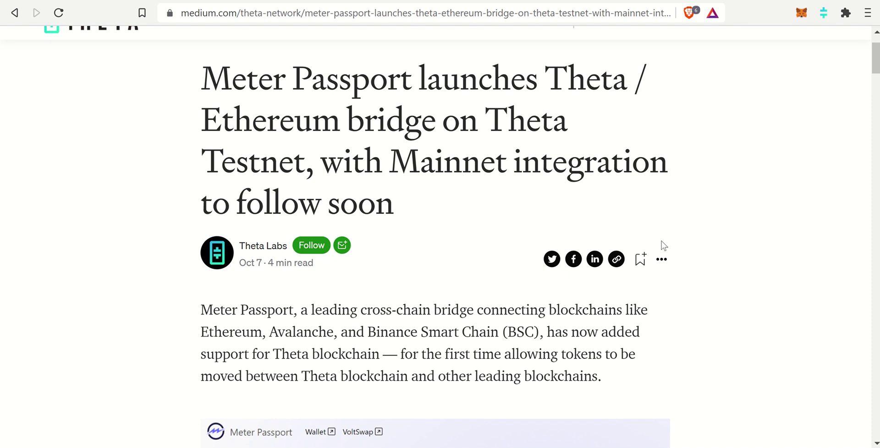
scroll(661, 234, "down", 10)
scroll(662, 241, "down", 5)
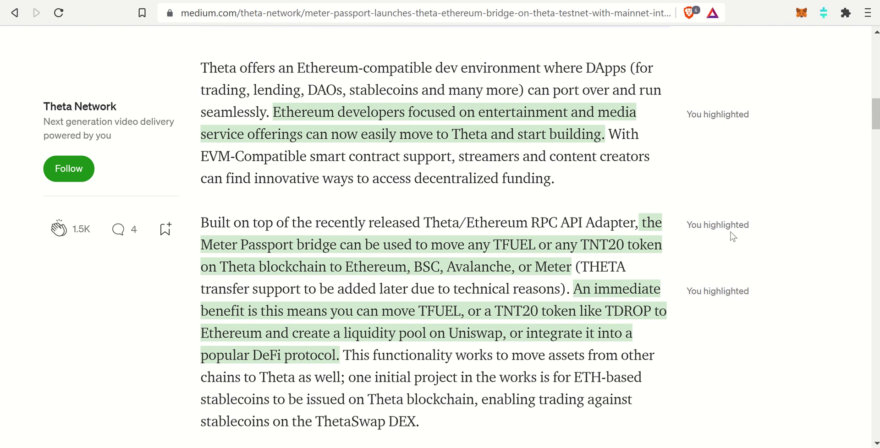
scroll(876, 147, "down", 2)
scroll(867, 220, "down", 20)
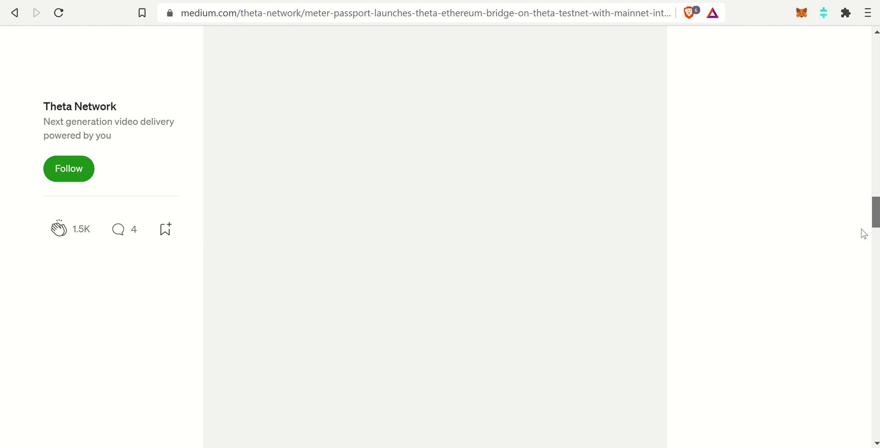
scroll(861, 280, "down", 20)
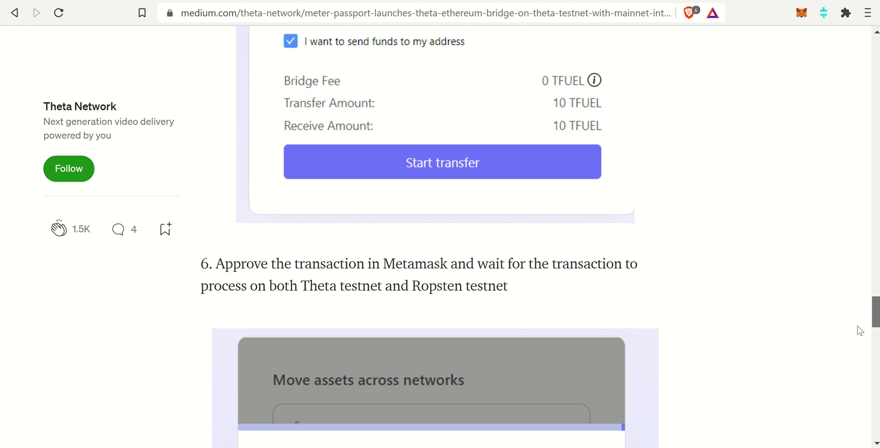
scroll(858, 344, "down", 13)
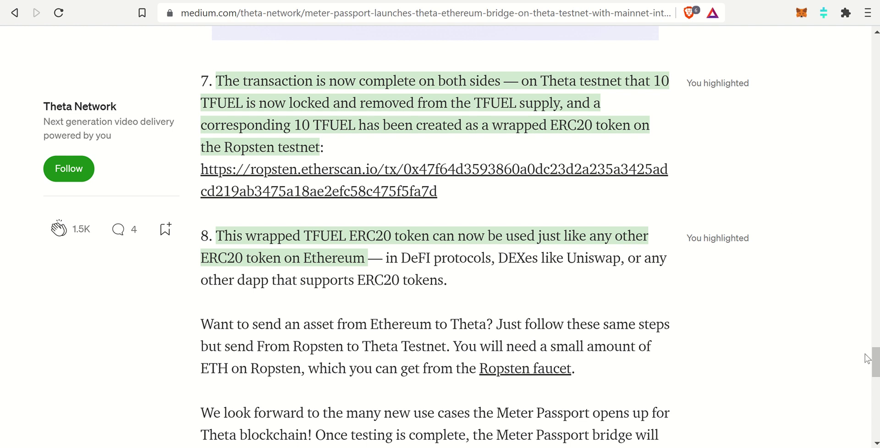
left_click_drag(876, 362, 856, 40)
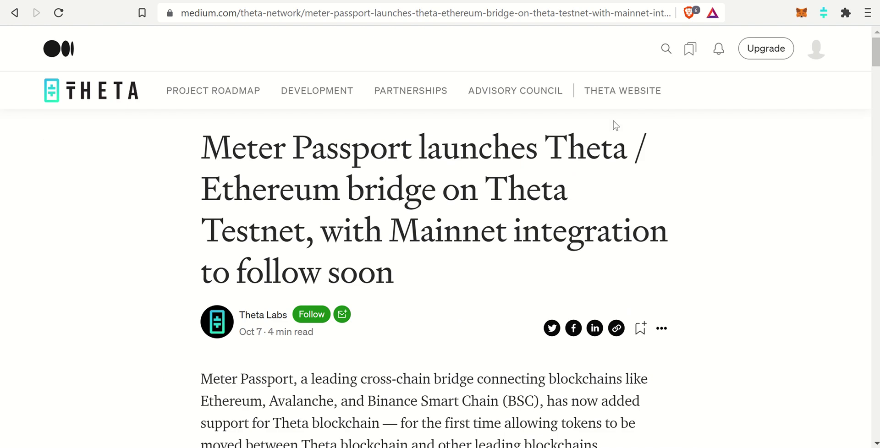
left_click(522, 1)
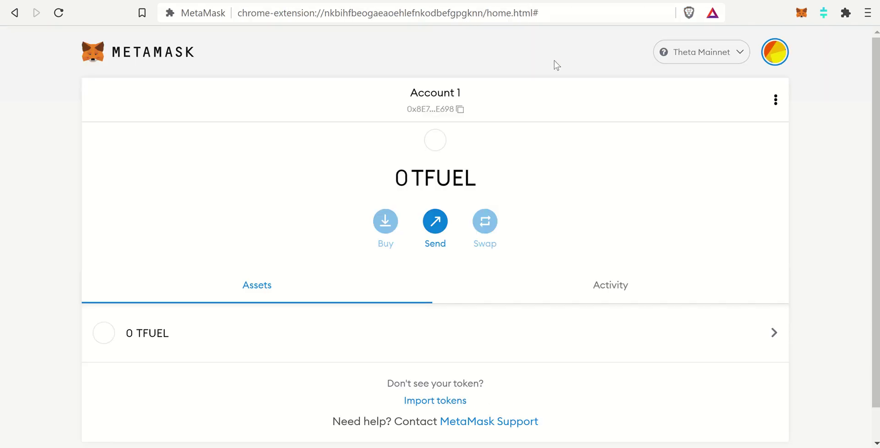